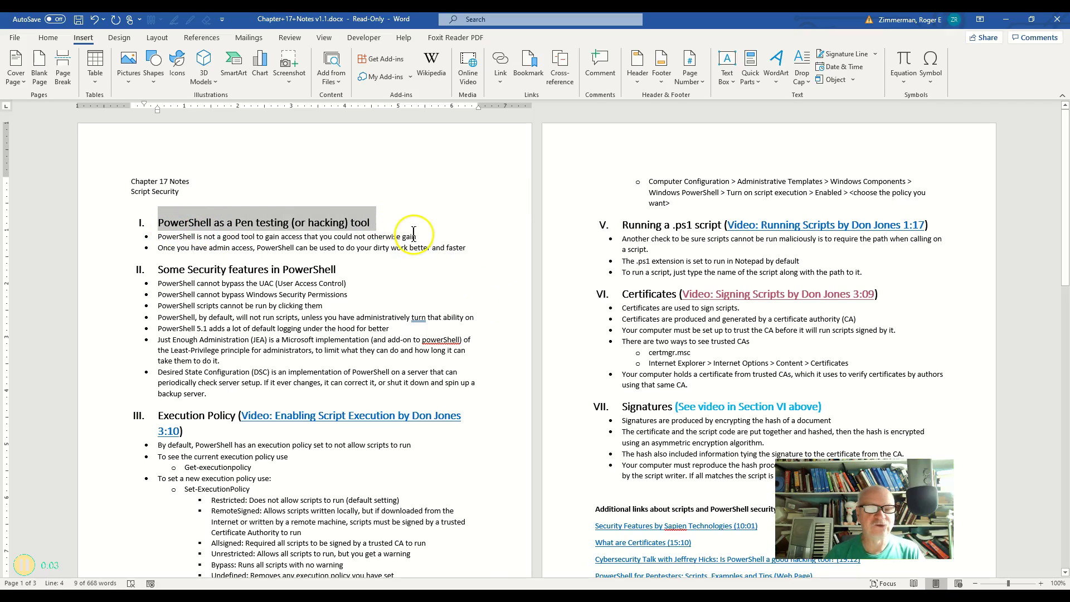
drag(290, 222, 245, 222)
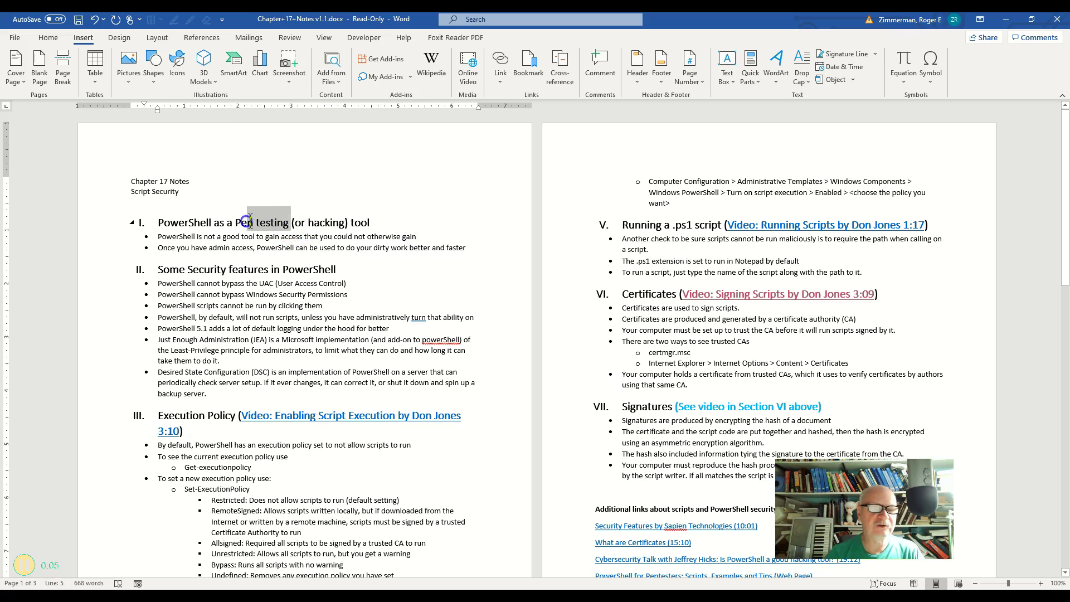
double_click(323, 223)
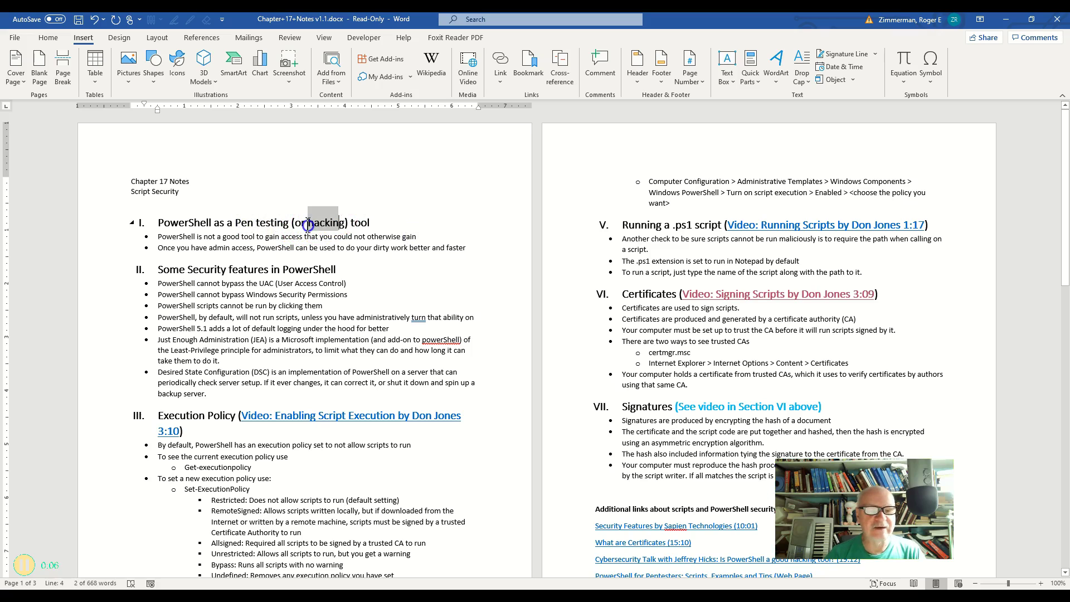
click(421, 237)
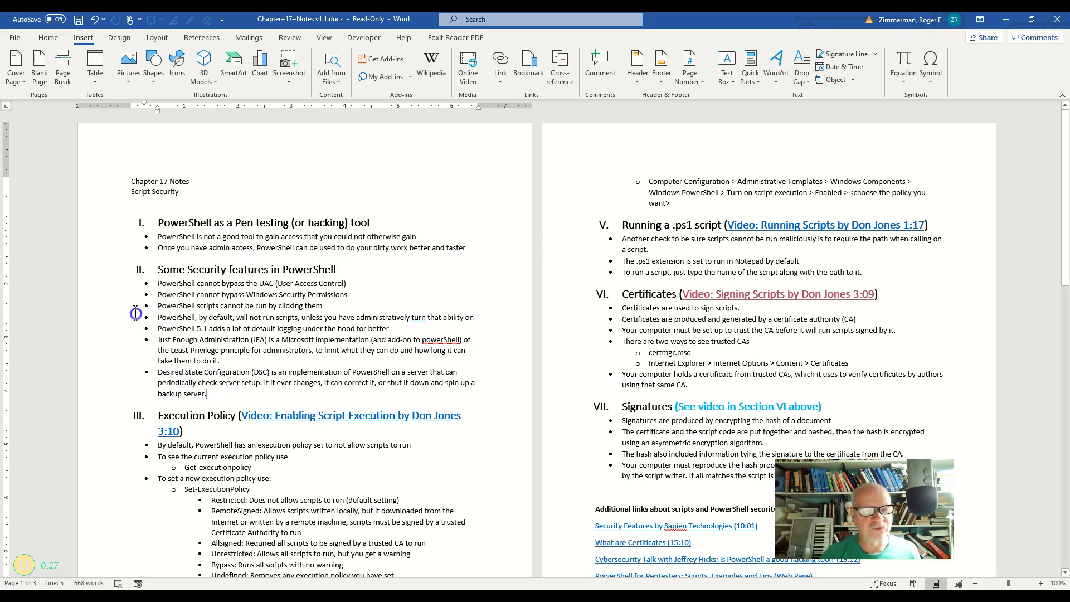
drag(207, 393, 125, 282)
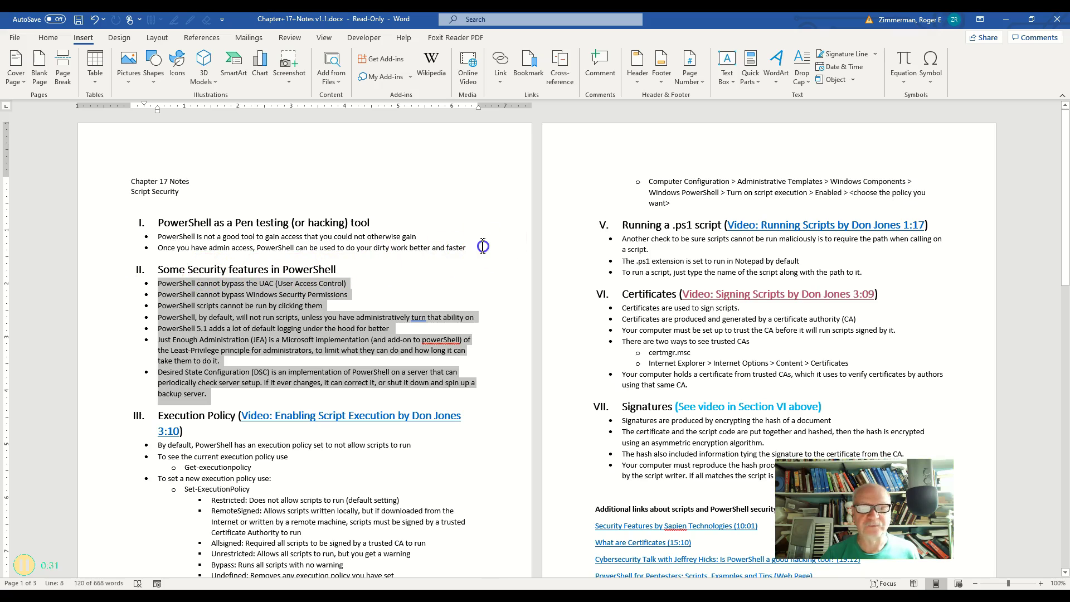
click(483, 244)
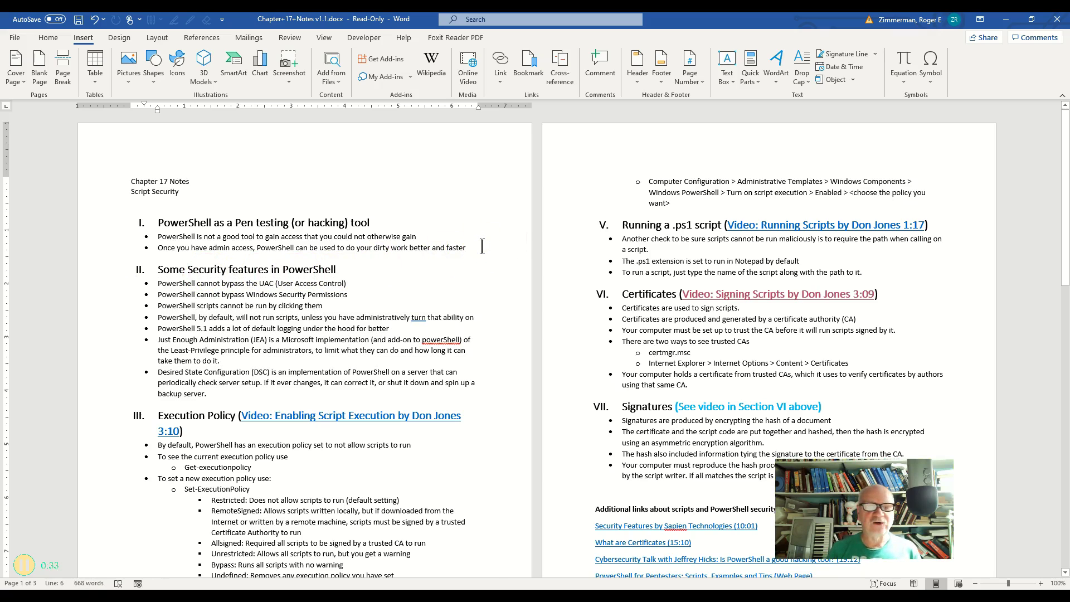